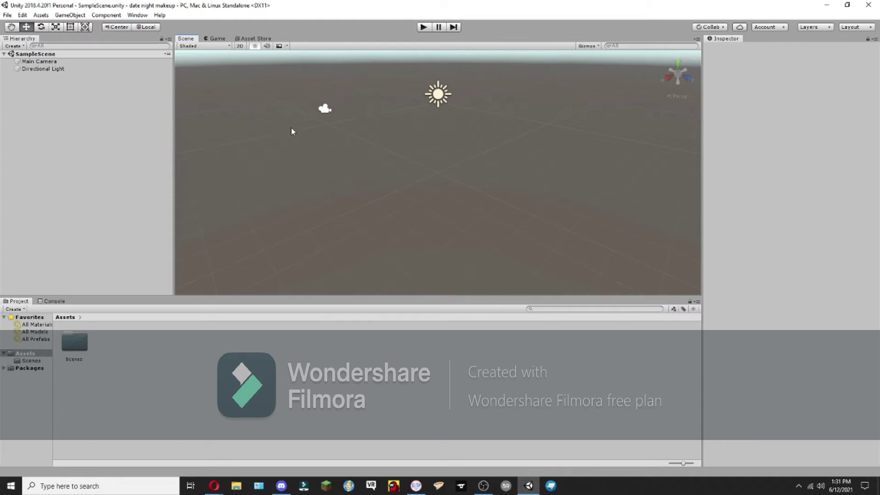
Open Build Settings and view the Android platform's build options.
left_click(11, 16)
left_click(61, 105)
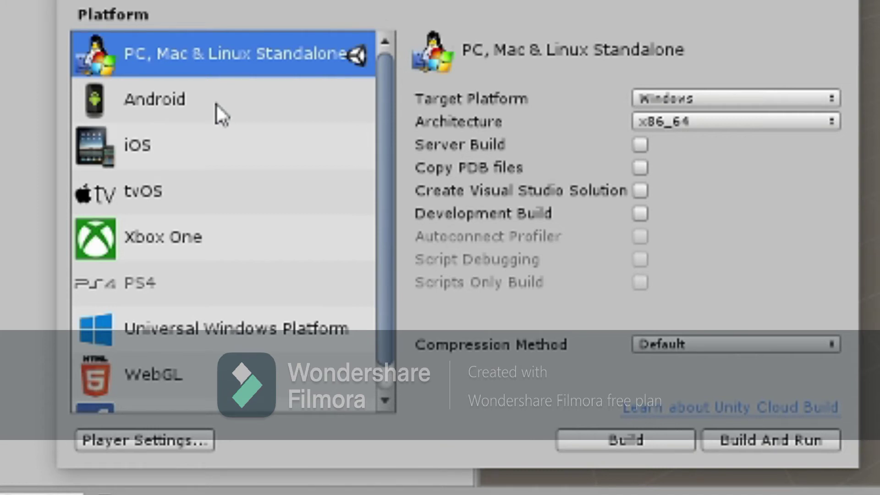
left_click(217, 107)
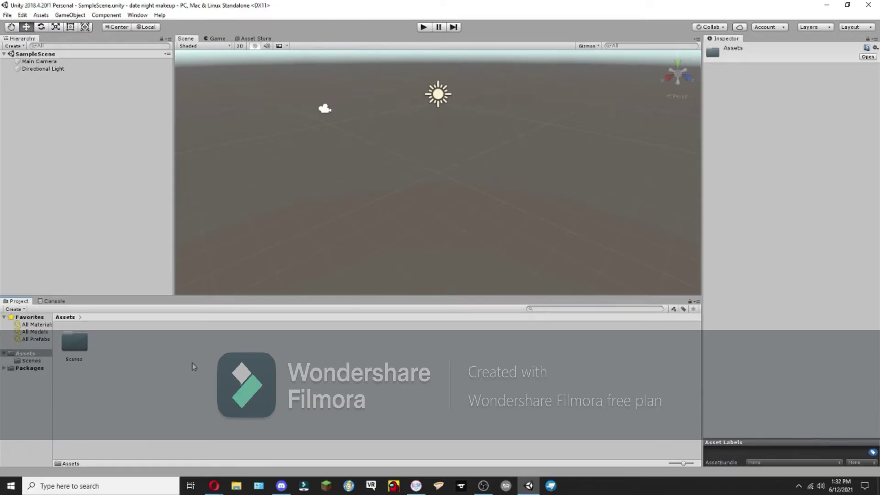
Import the VRCSDK2 custom unitypackage from the Desktop into Assets.
right_click(228, 358)
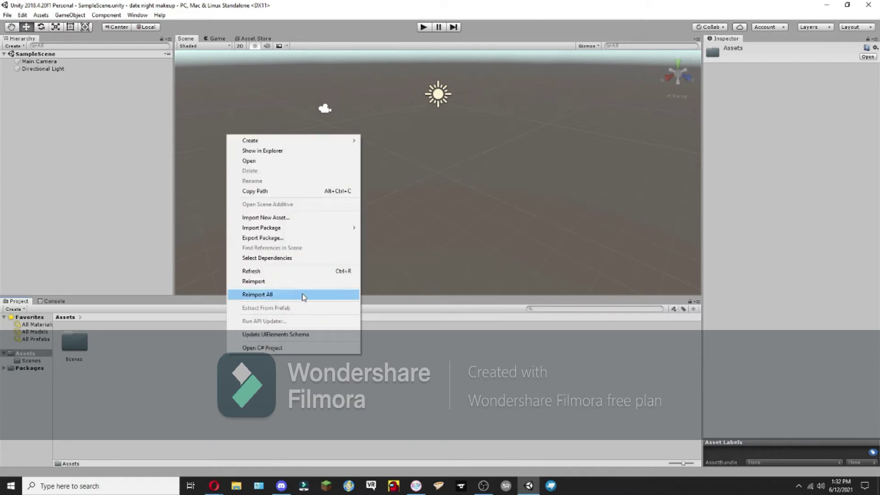
mouse_move(343, 228)
left_click(379, 227)
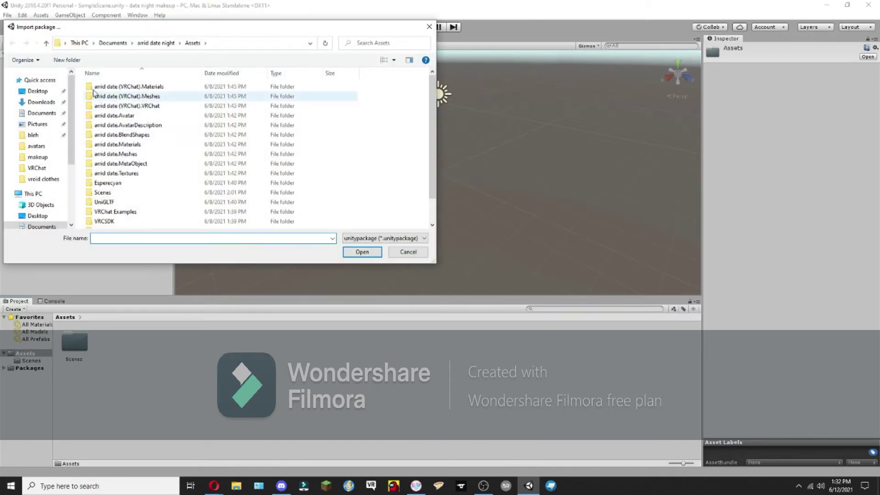
left_click(39, 91)
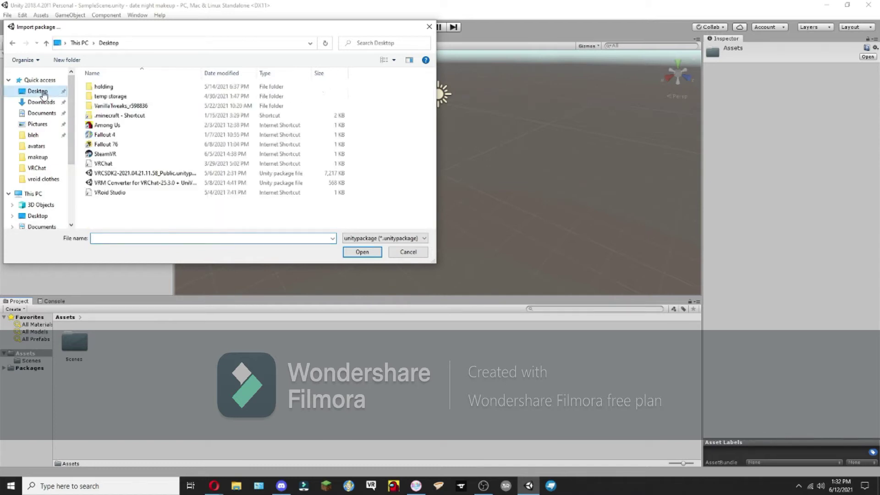
left_click(142, 174)
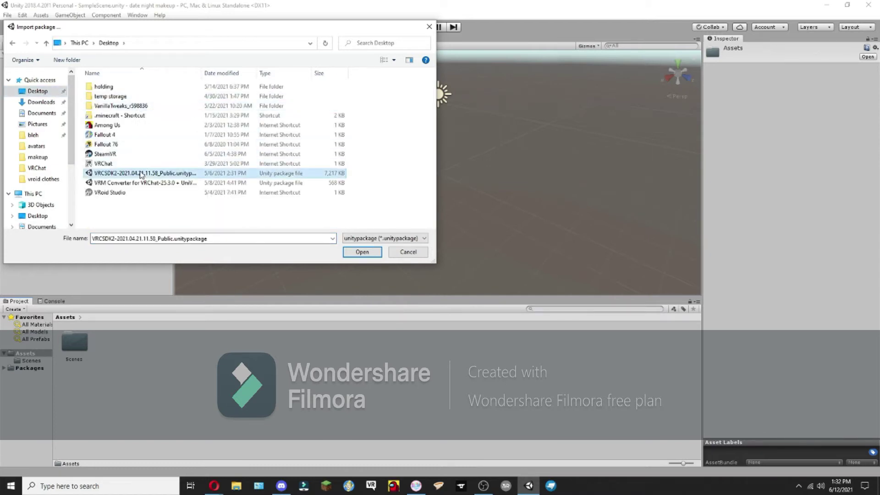
left_click(361, 252)
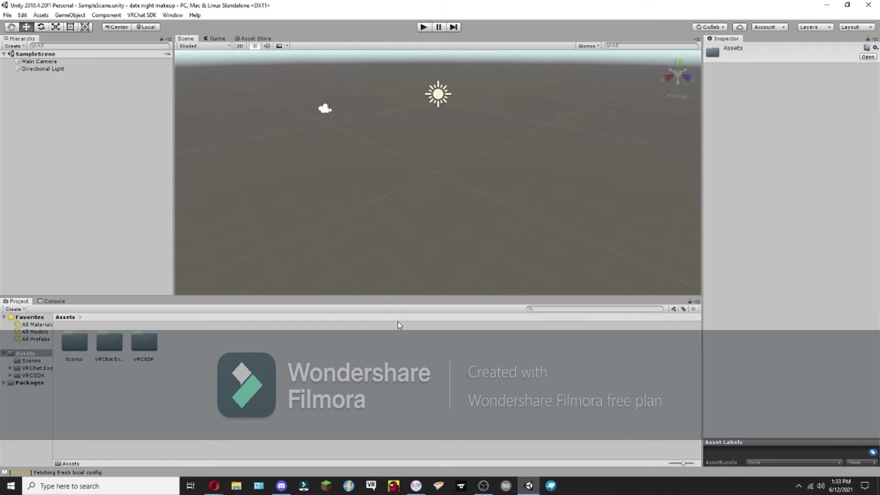
Import the VRM Converter for VRChat 25.3.0 unitypackage with all of its contents.
right_click(232, 360)
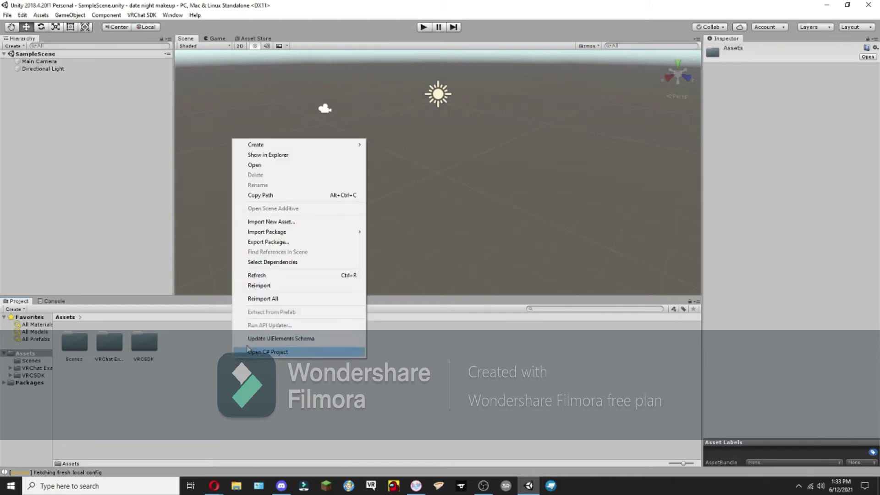
mouse_move(339, 235)
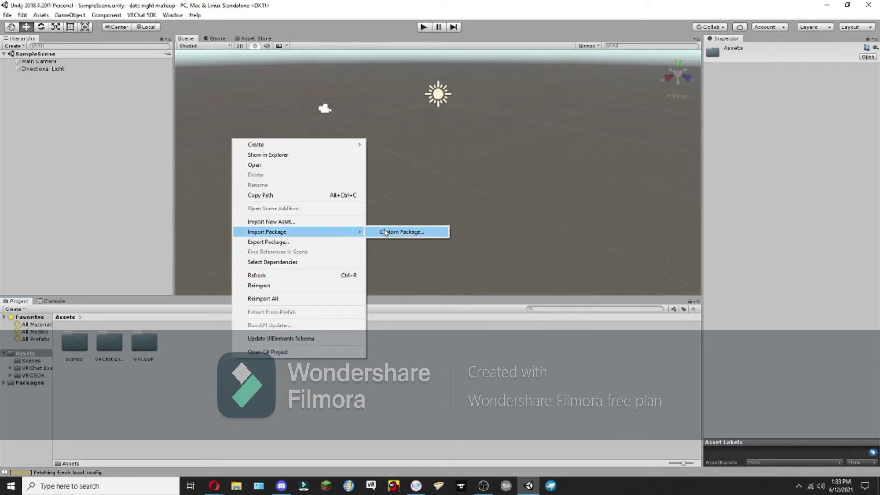
left_click(383, 232)
left_click(199, 184)
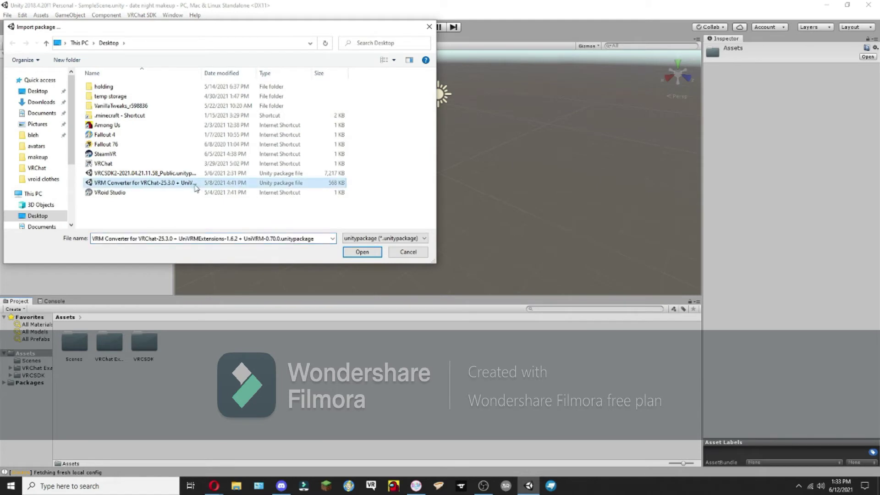
left_click(362, 252)
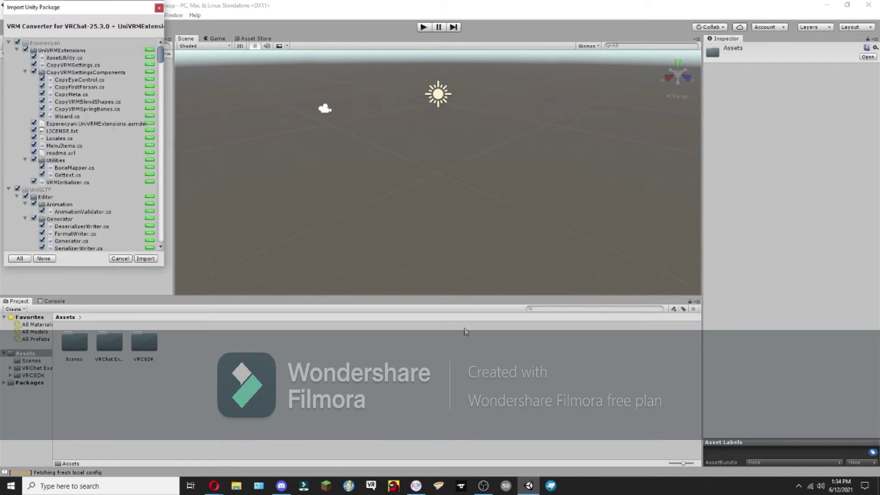
left_click(145, 259)
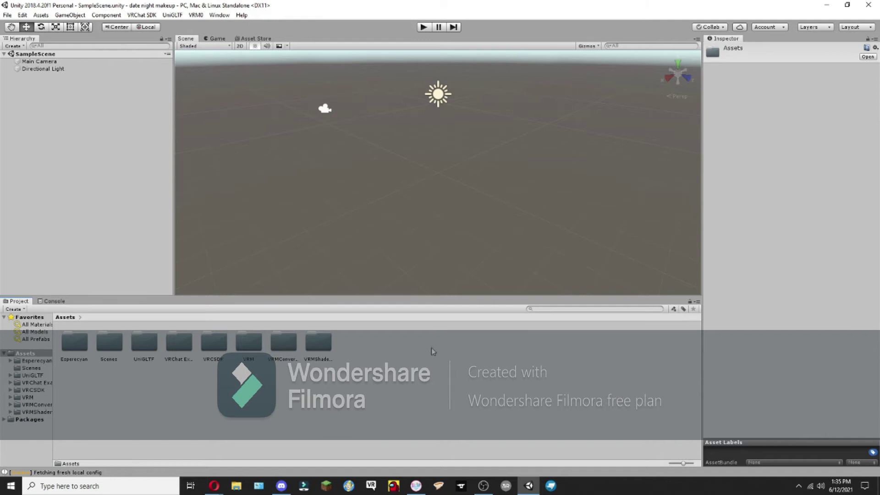
Import arrid date makeup.vrm with VRM0 Import and save its prefab into Assets.
left_click(196, 15)
left_click(239, 46)
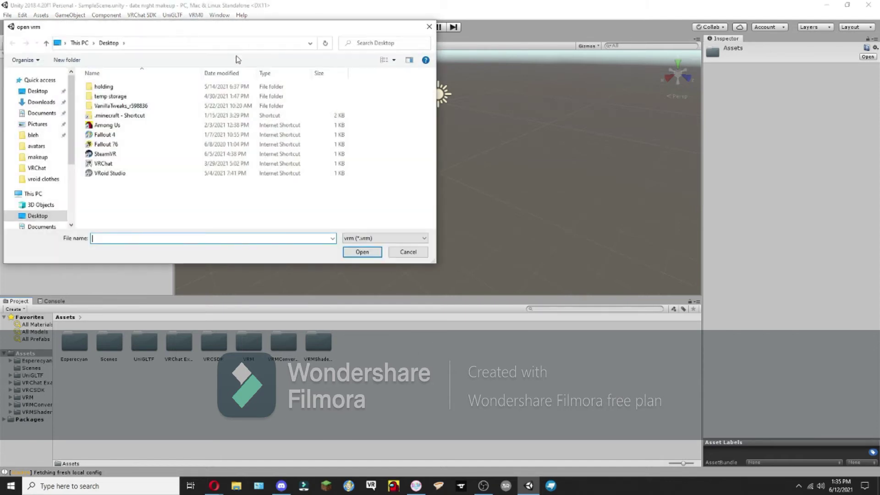
left_click(36, 146)
left_click(271, 105)
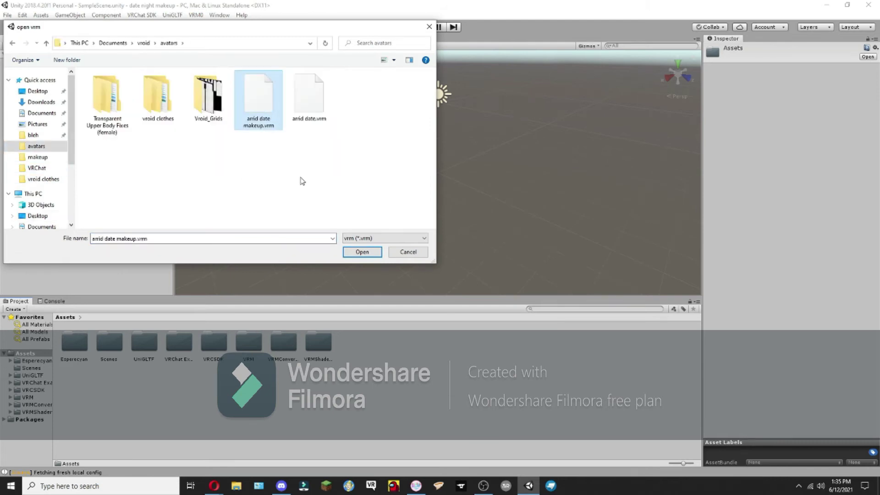
left_click(354, 253)
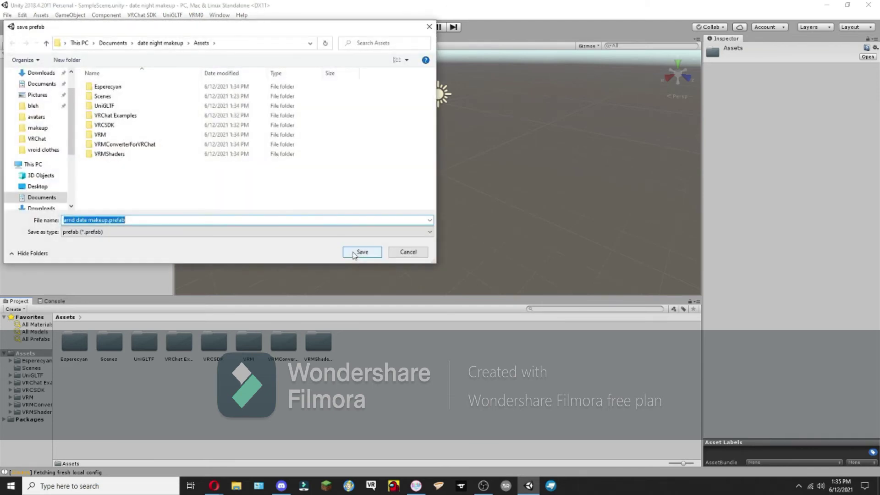
left_click(353, 252)
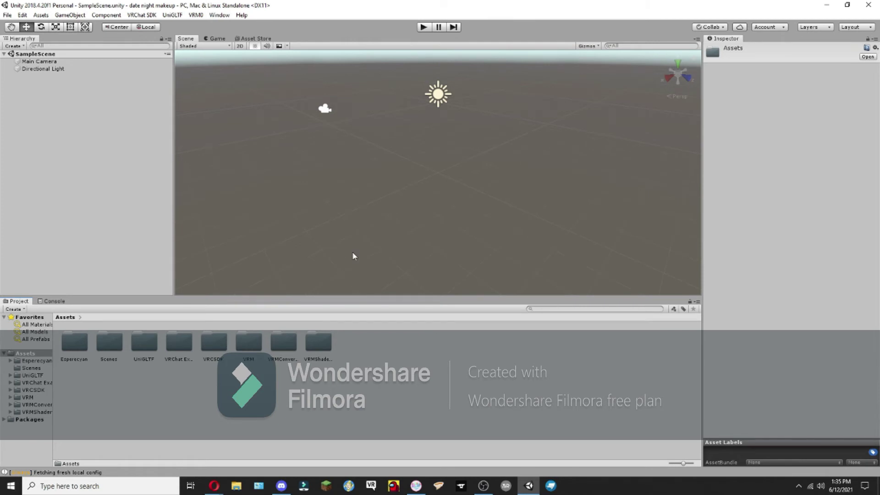
Duplicate and convert the arrid date makeup prefab for VRChat with For Quest enabled.
left_click(594, 343)
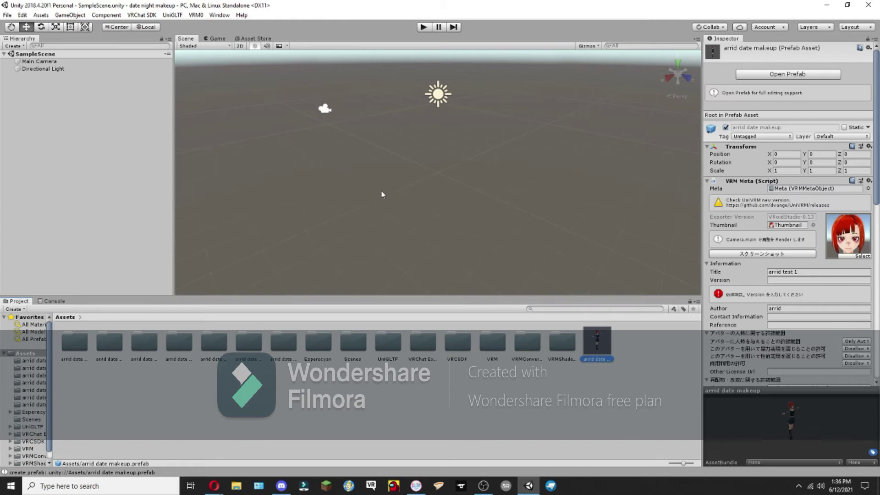
left_click(195, 15)
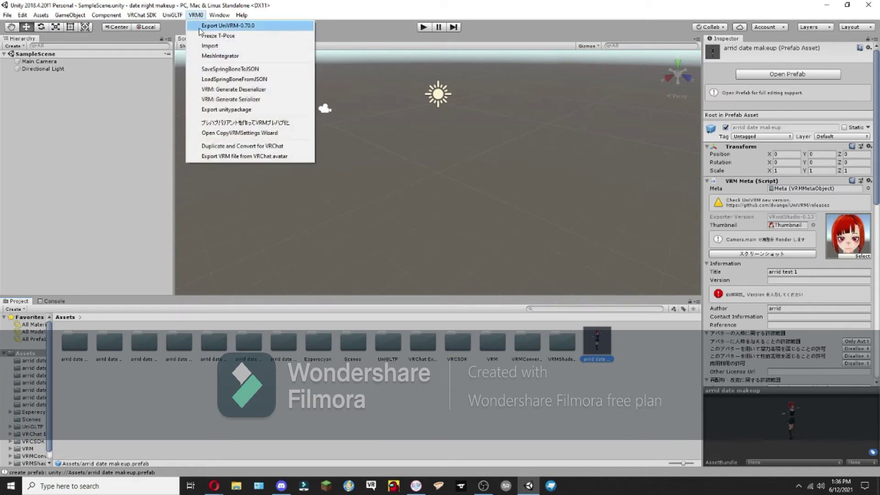
left_click(235, 147)
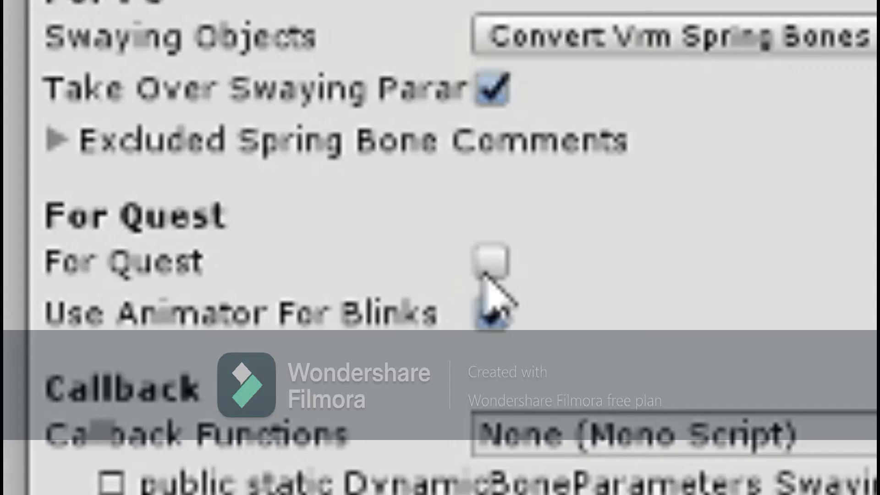
left_click(487, 265)
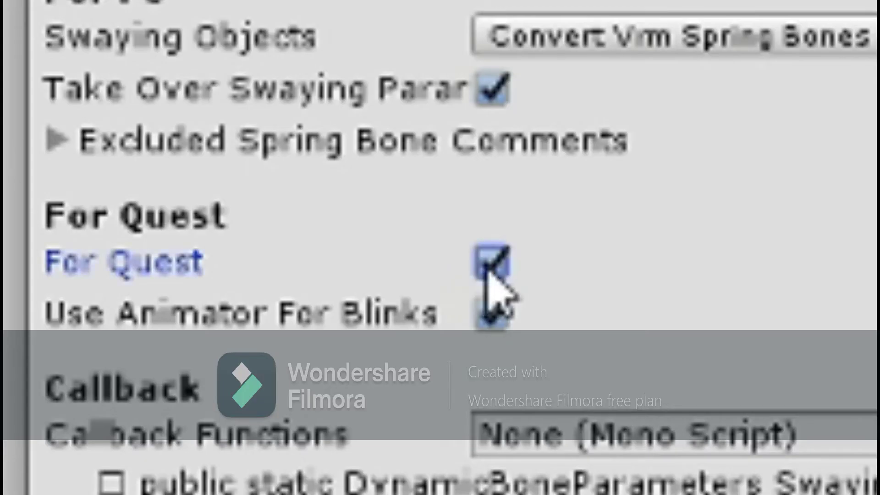
left_click(321, 327)
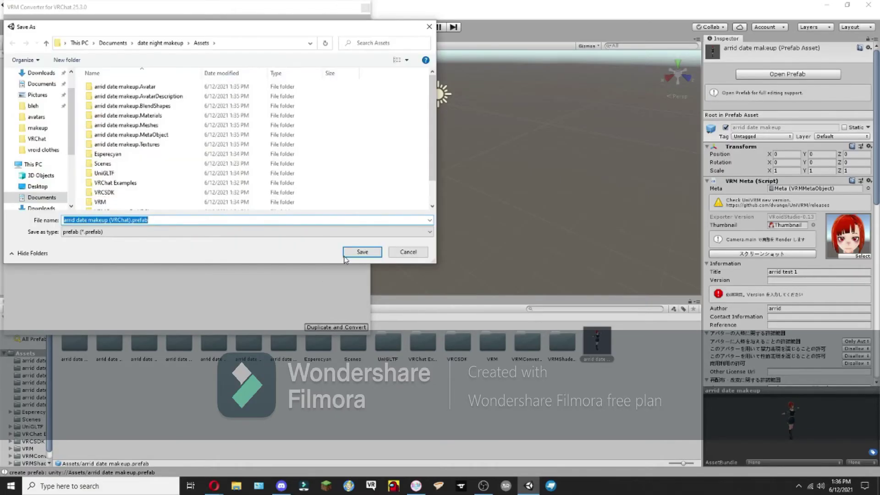
Save the converted prefab and set the avatar's View Position Z to 0.08.
left_click(347, 255)
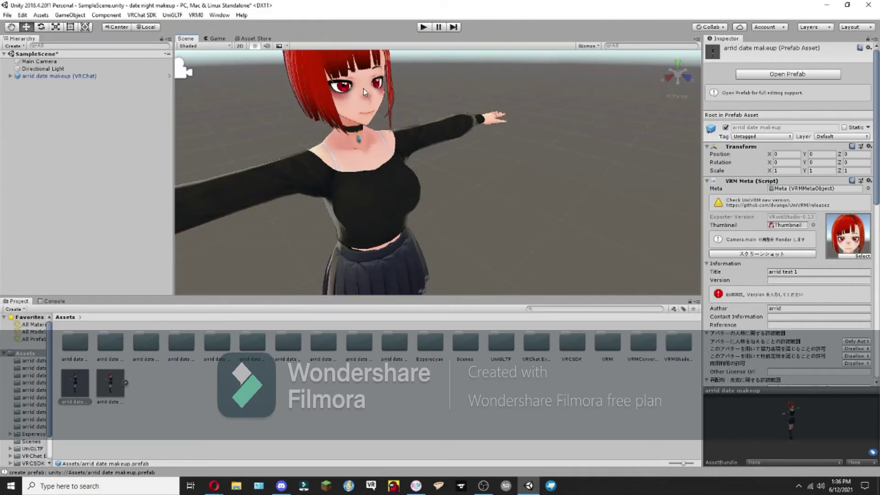
left_click(379, 106)
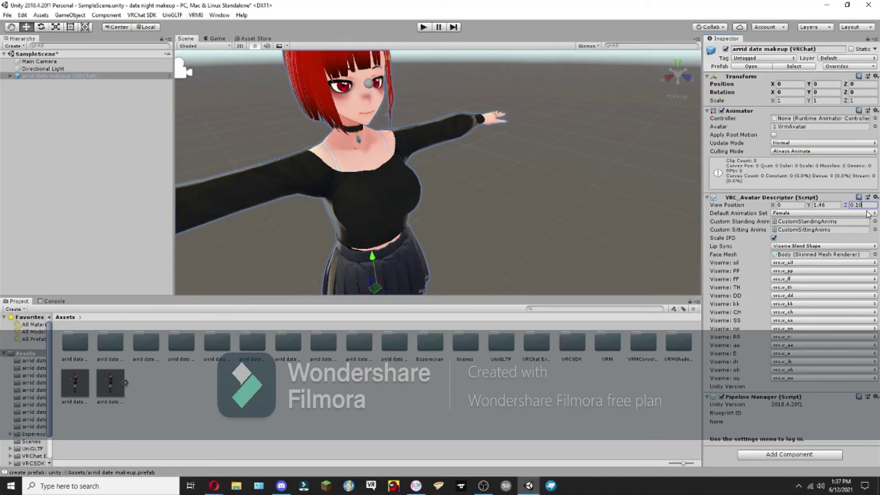
key("BackSpace")
key("BackSpace")
type("08")
Switch the Body mesh's FaceMouth and skin materials to VRChat/Mobile/Toon Lit, then select the avatar root.
left_click(332, 177)
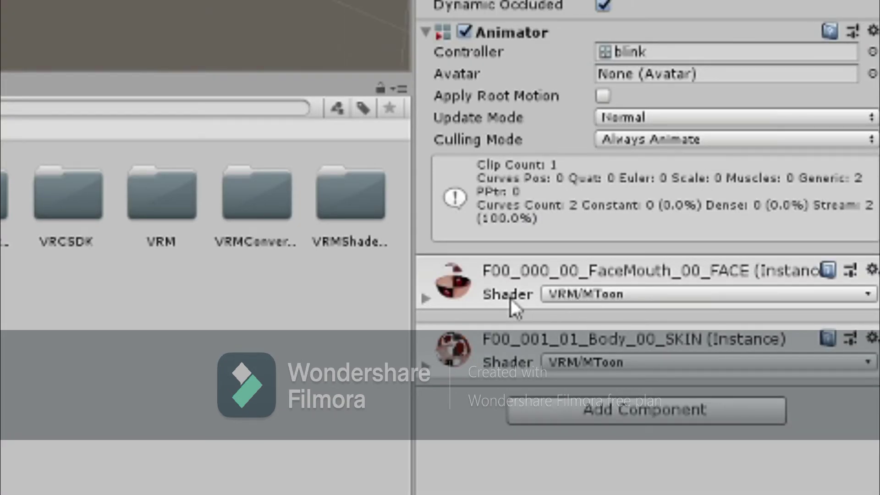
left_click(590, 291)
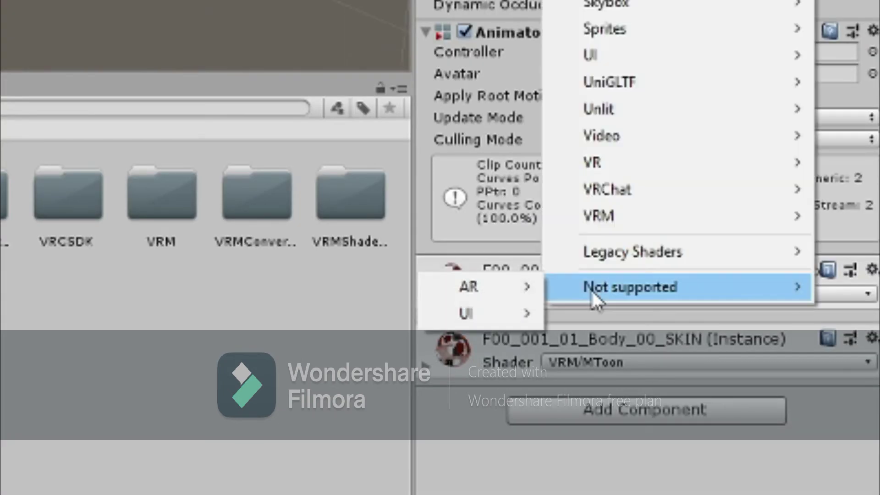
mouse_move(640, 190)
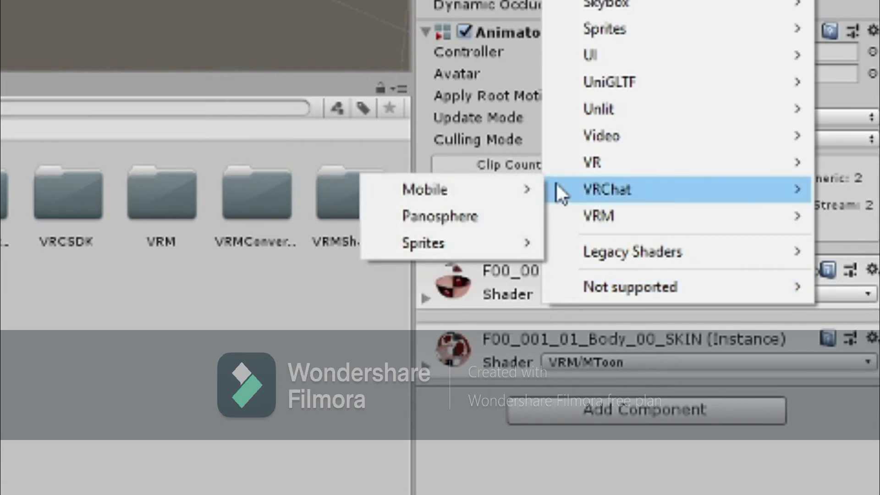
mouse_move(518, 190)
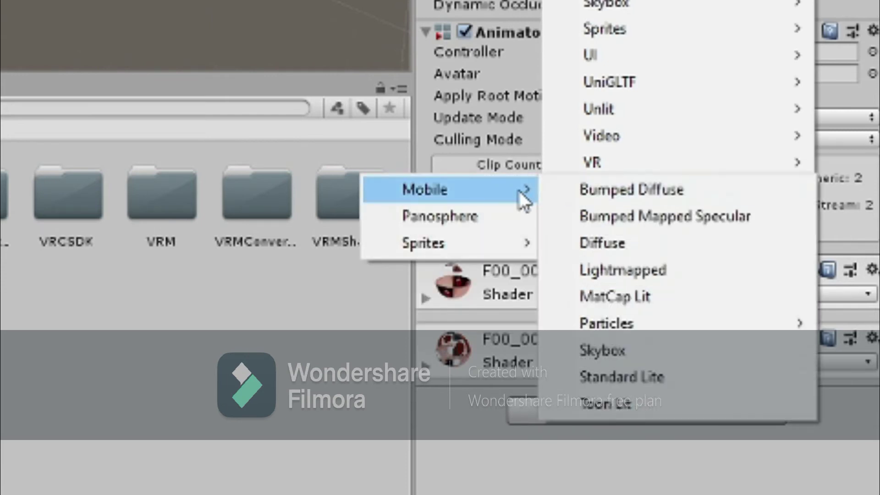
left_click(601, 403)
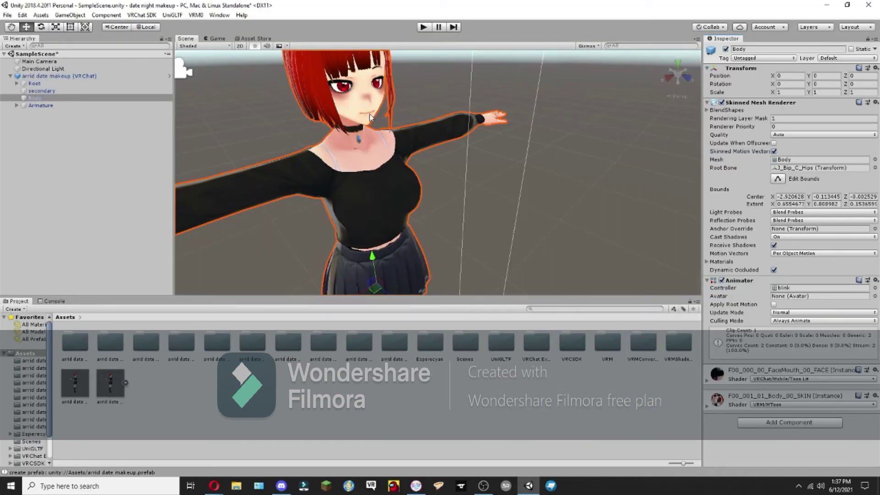
left_click(812, 379)
mouse_move(779, 365)
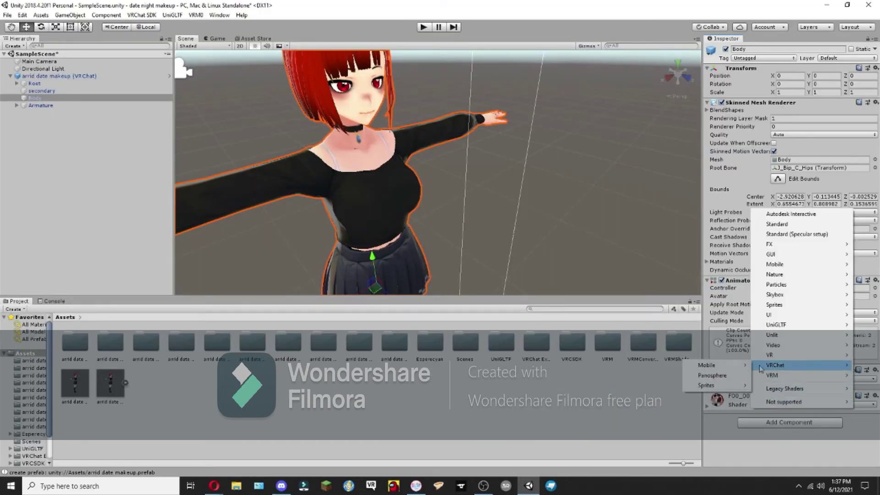
left_click(774, 444)
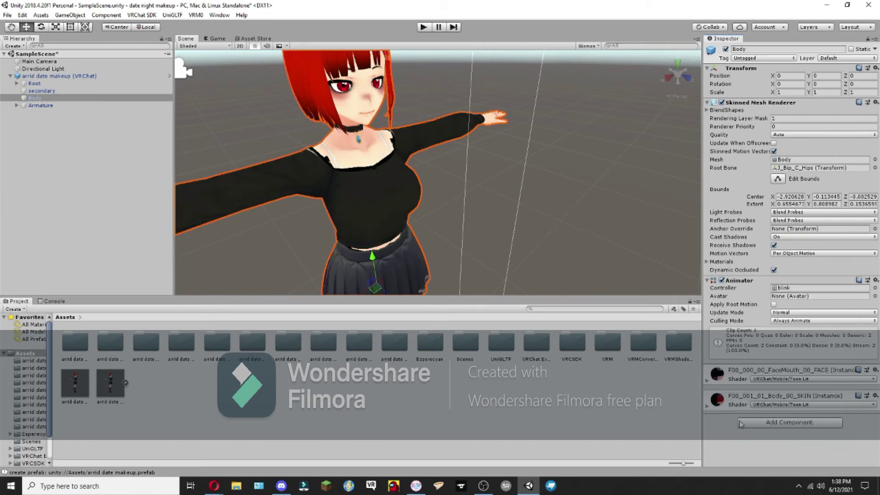
double_click(58, 76)
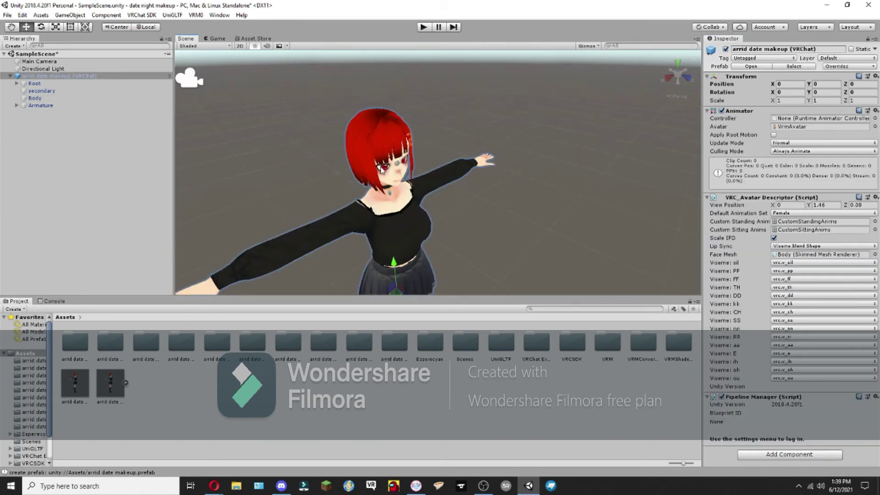
Switch the project's build platform to Android in Build Settings.
left_click(7, 15)
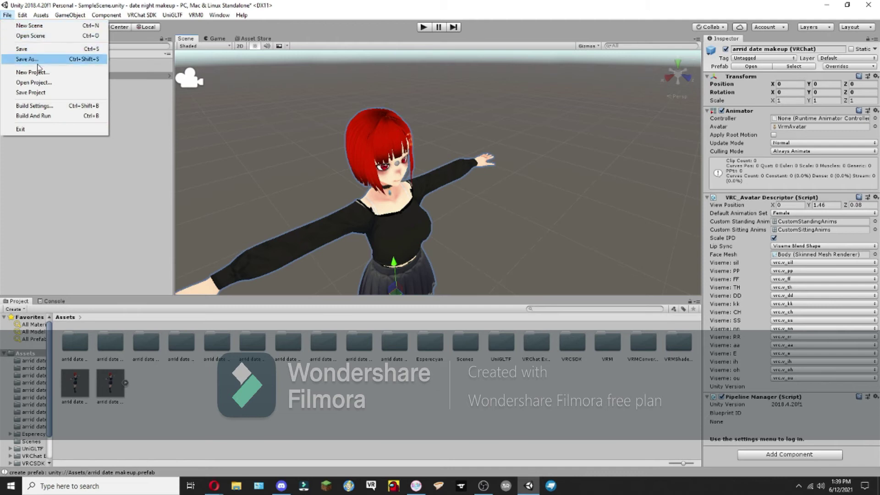
left_click(39, 104)
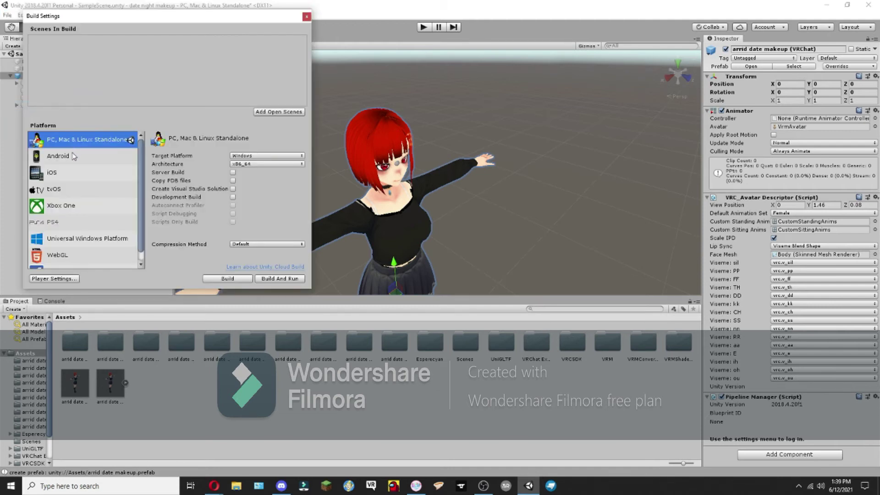
left_click(75, 154)
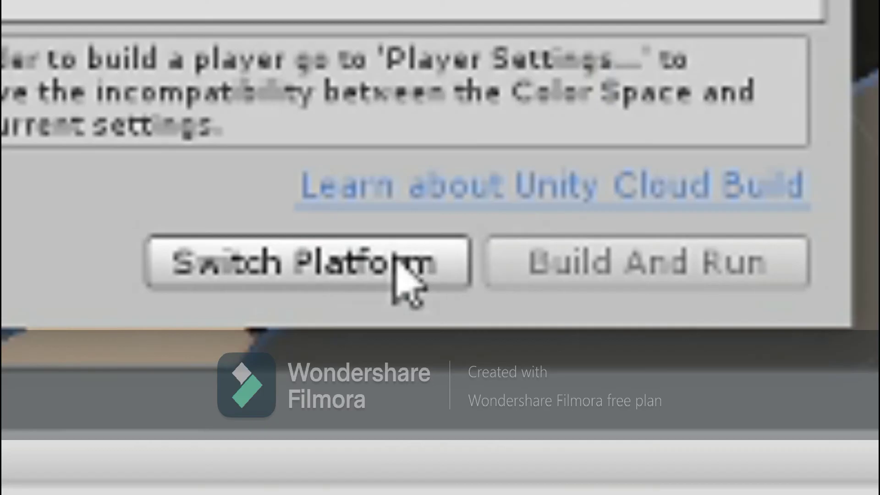
left_click(302, 262)
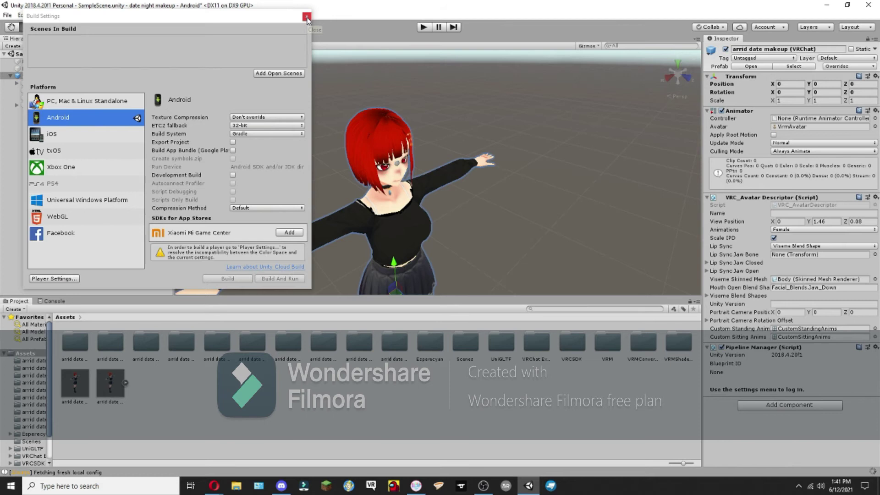
Open the VRChat SDK Control Panel and auto-fix the lightmap generation warning.
left_click(306, 18)
left_click(142, 14)
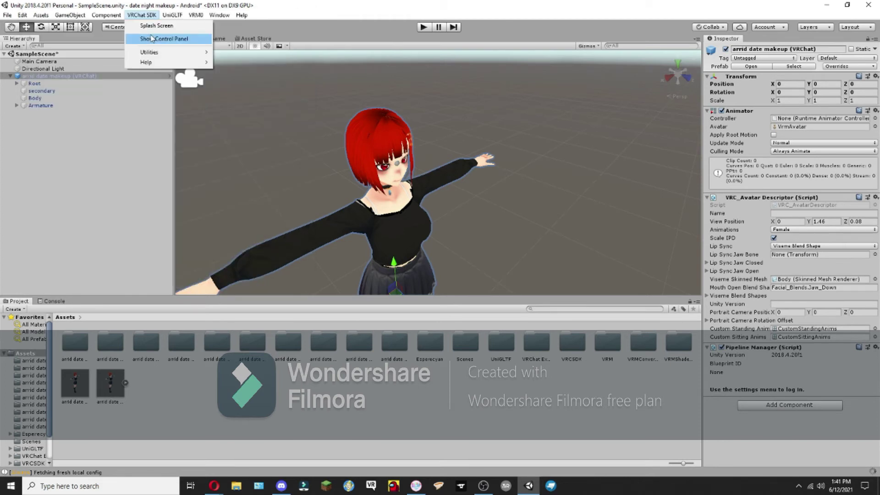
left_click(155, 42)
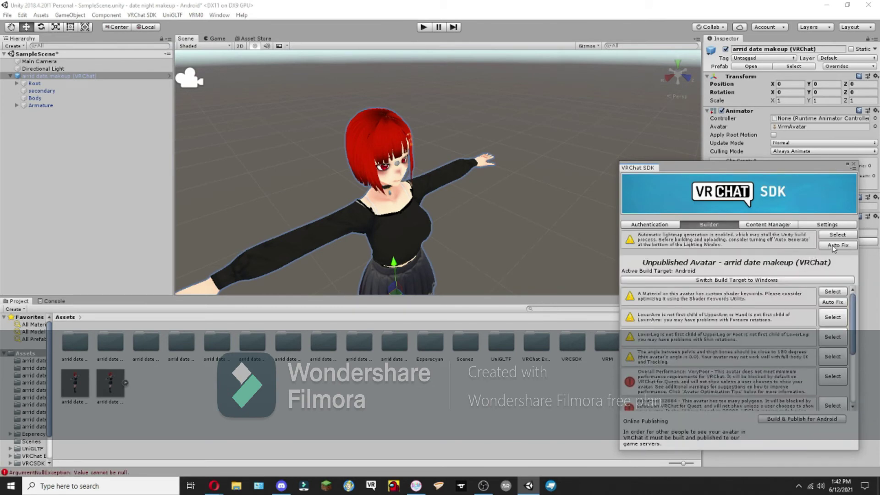
left_click(835, 245)
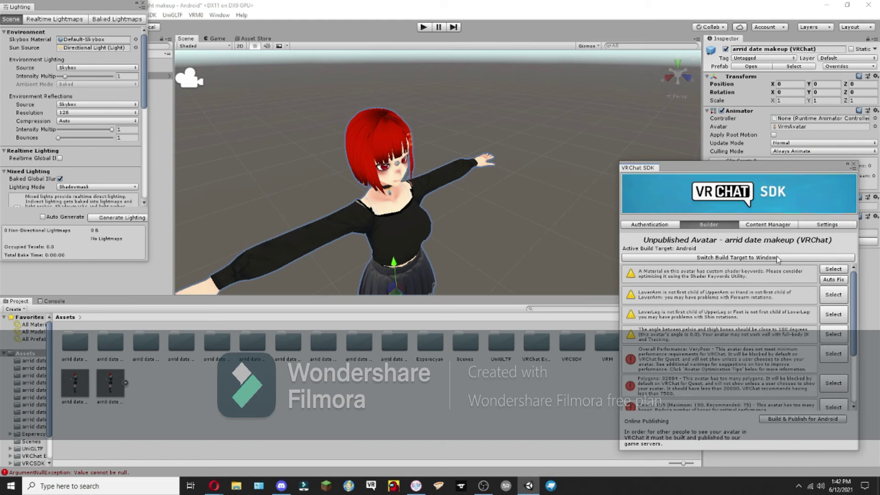
left_click(142, 3)
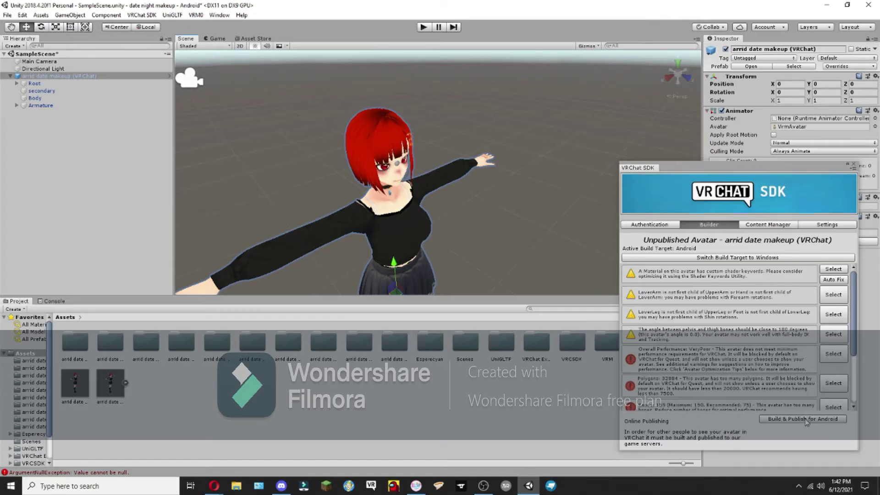
Build and upload the Android avatar named 'arrid date makeup', confirming upload rights.
left_click(806, 419)
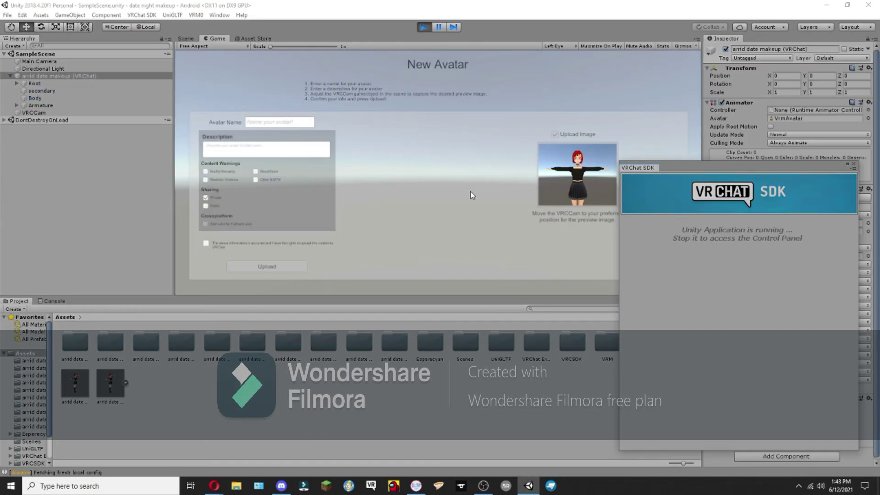
left_click(265, 121)
type("arrid date makeup")
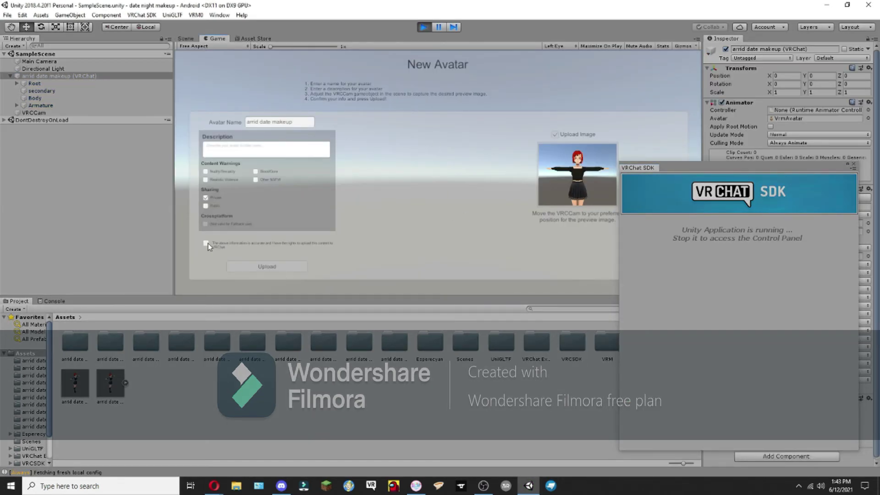
left_click(207, 245)
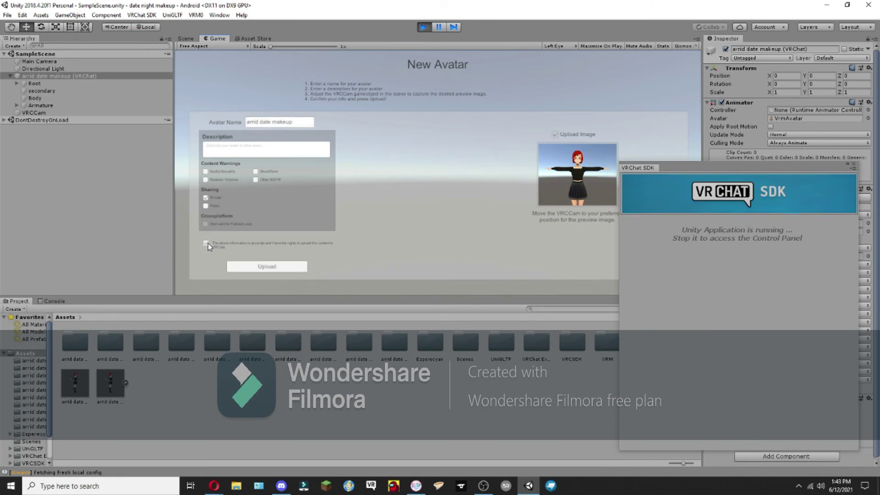
left_click(264, 268)
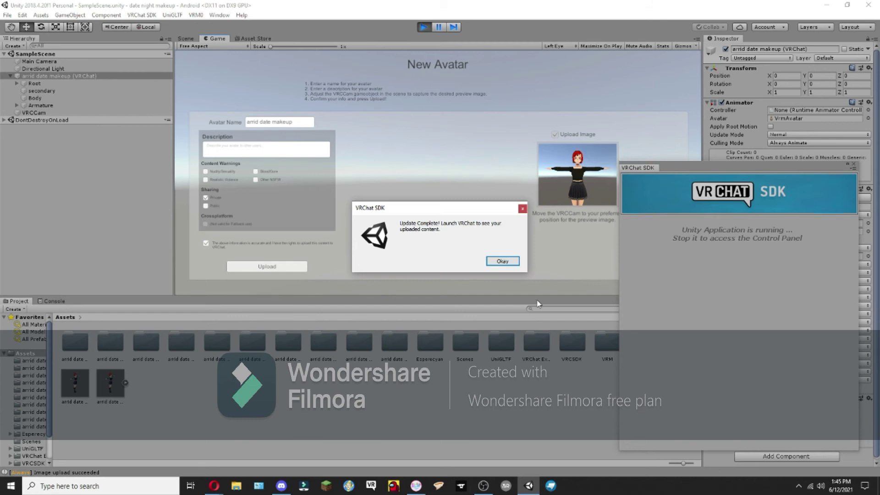
left_click(503, 261)
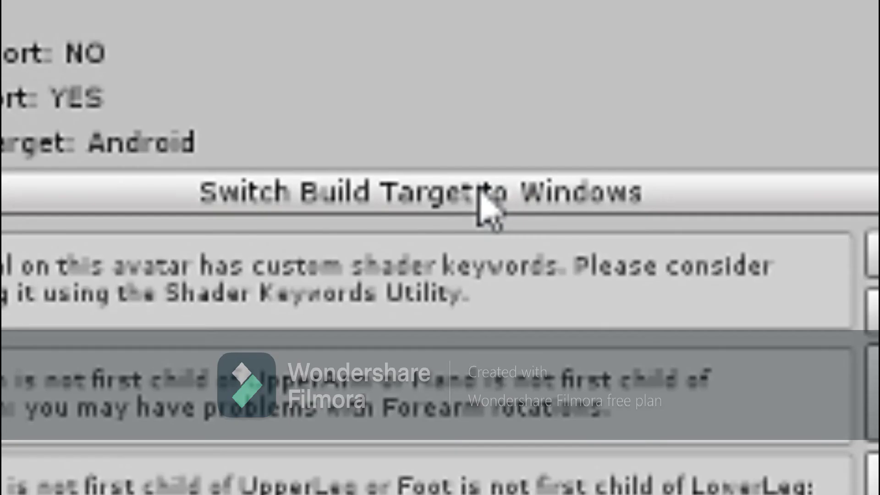
Switch the VRChat SDK build target to Windows (StandaloneWindows64).
left_click(483, 202)
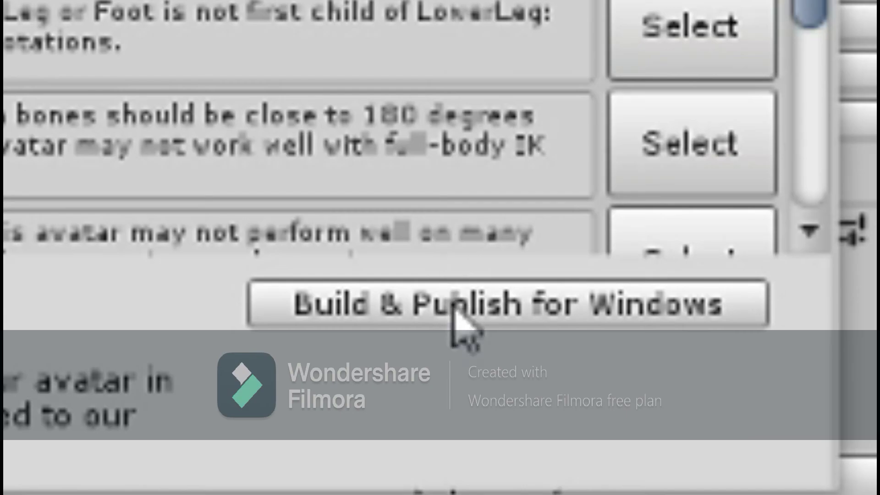
Build and upload the Windows version of the avatar, confirming upload rights.
left_click(477, 289)
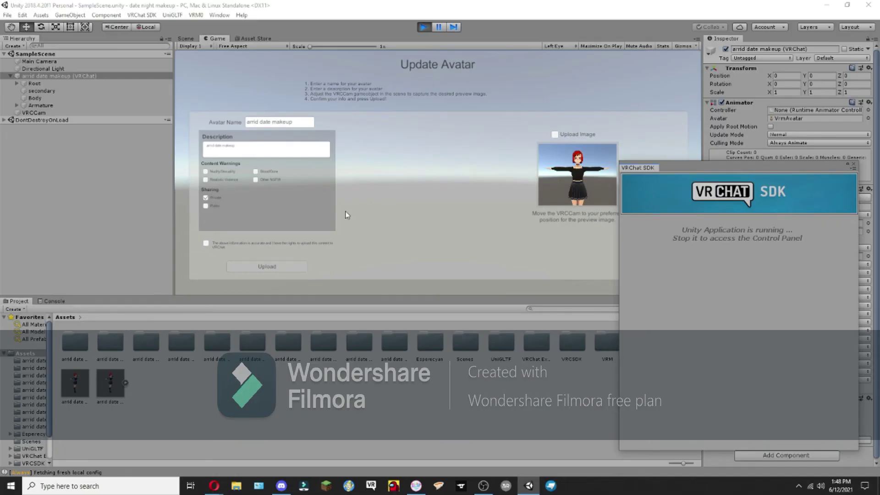
left_click(283, 245)
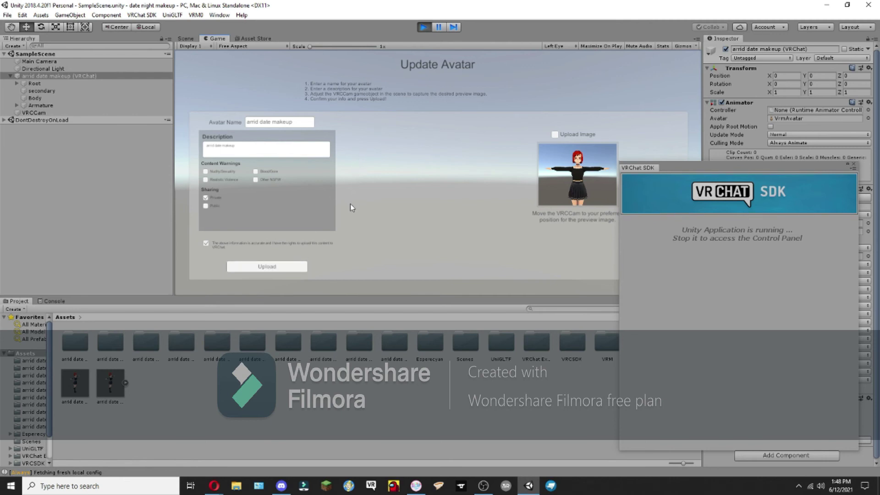
left_click(289, 268)
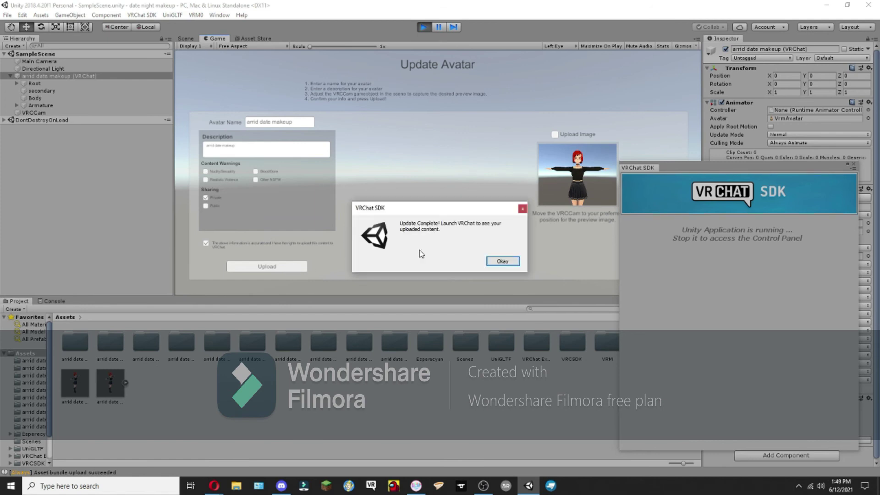
left_click(502, 261)
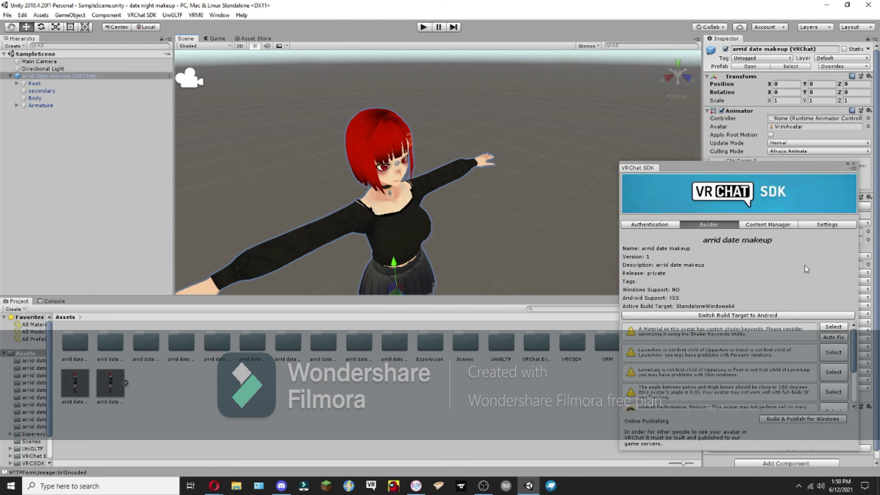
Show the uploaded avatars in Content Manager and scroll down to the older date night avatar.
left_click(779, 225)
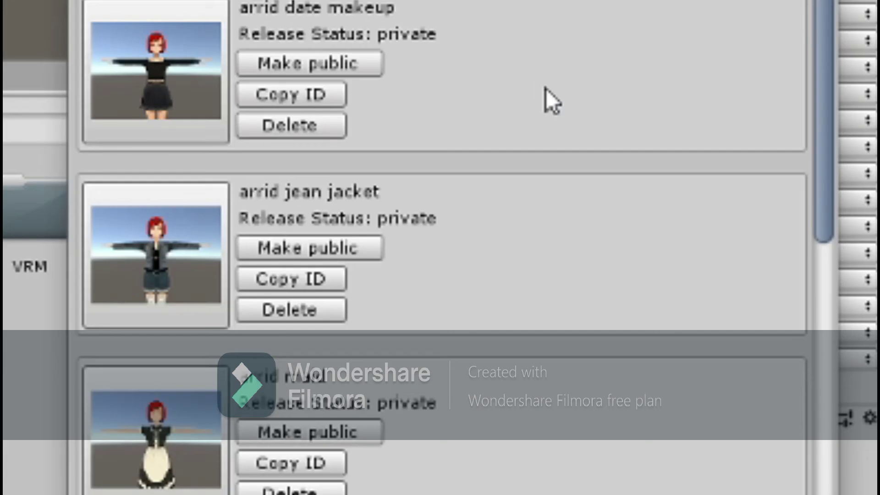
scroll(171, 133, "down", 15)
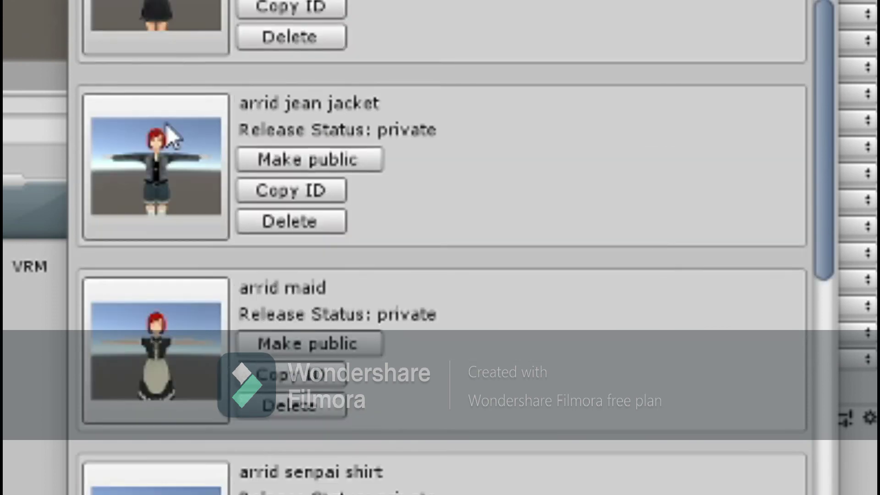
scroll(183, 126, "down", 3)
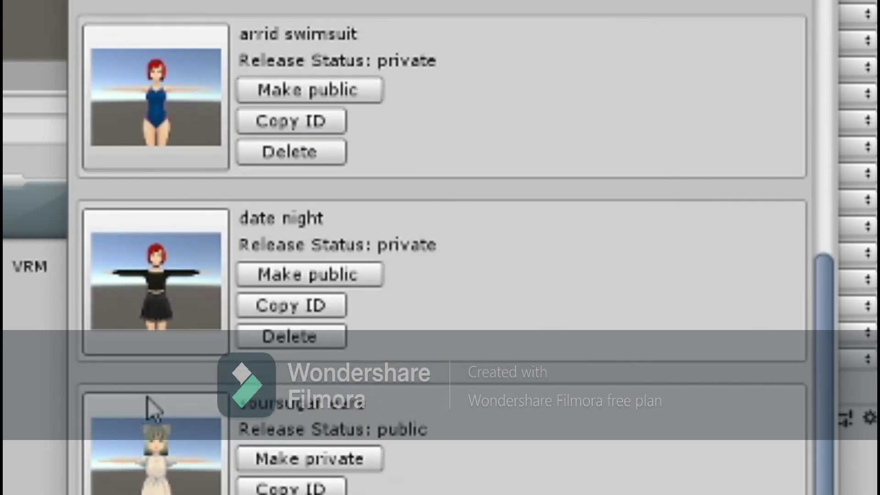
scroll(511, 343, "up", 20)
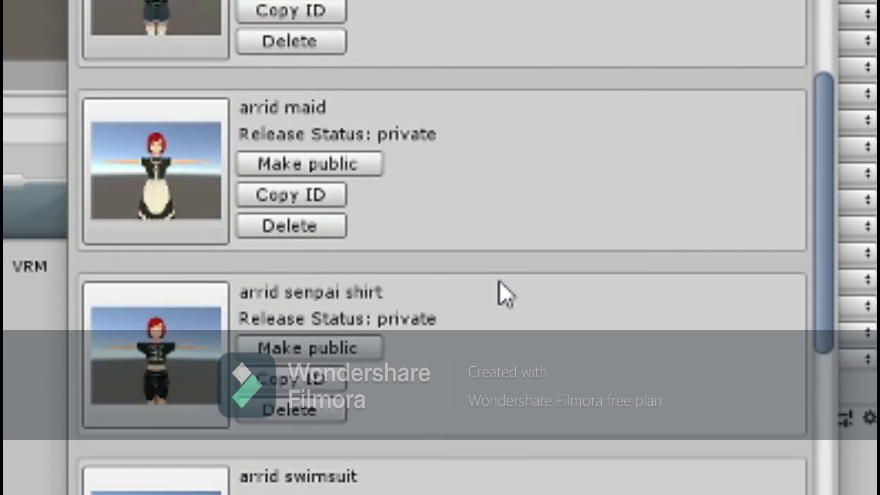
scroll(458, 252, "up", 3)
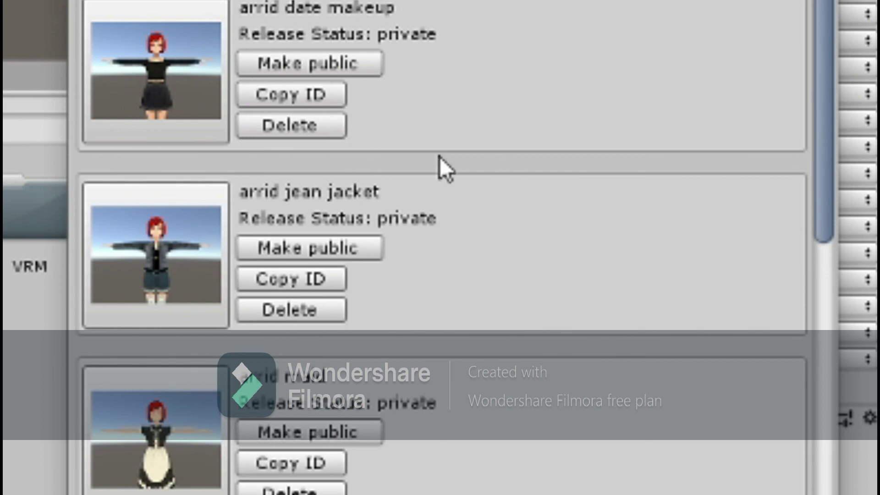
scroll(624, 189, "down", 12)
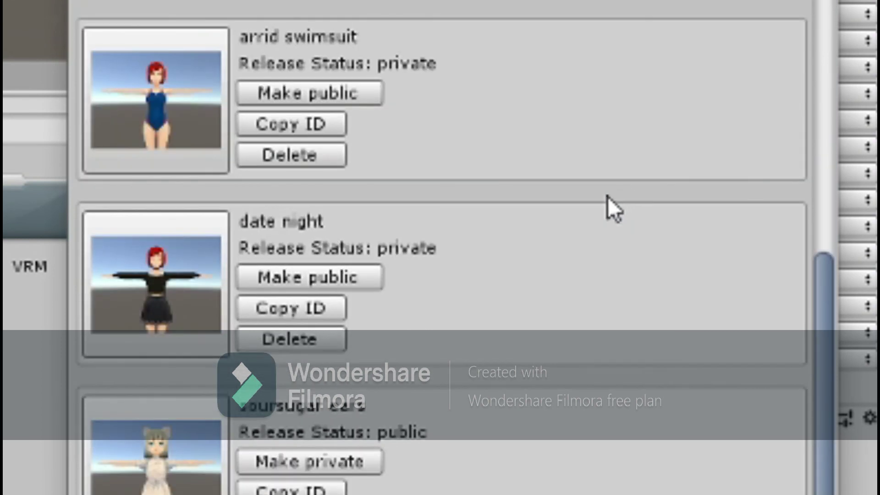
Delete the old date night avatar and confirm the deletion.
left_click(290, 341)
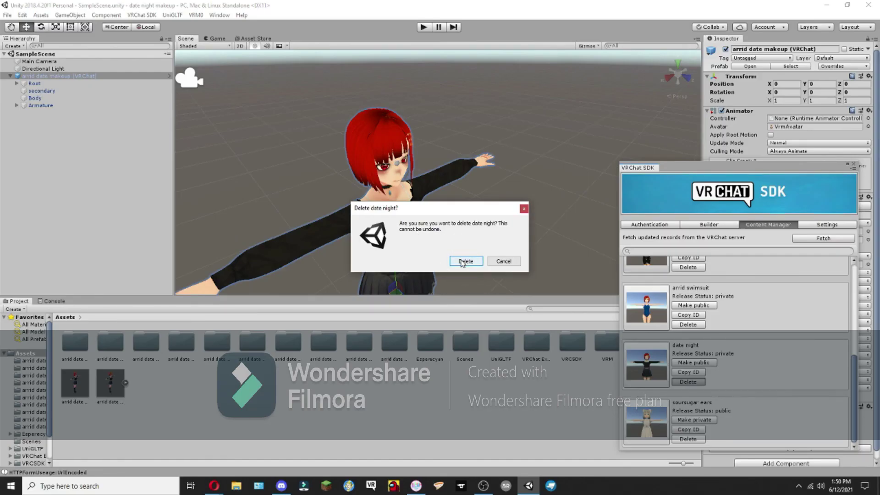
left_click(465, 261)
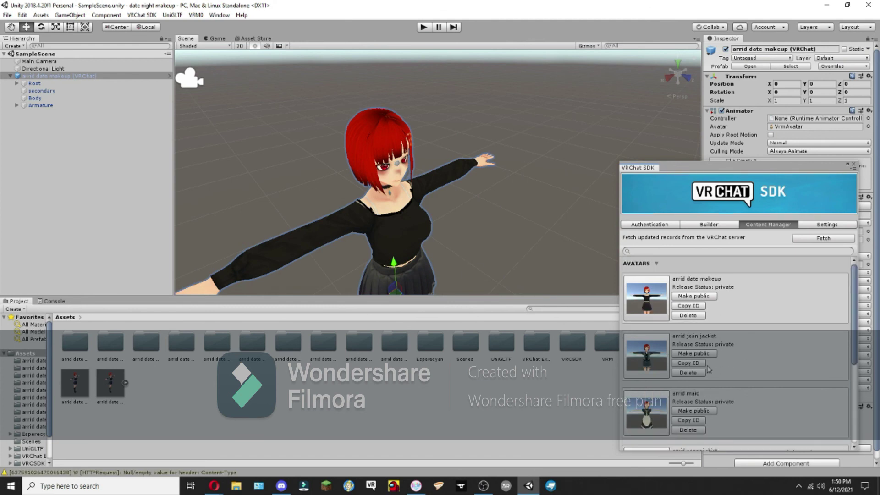
left_click(434, 194)
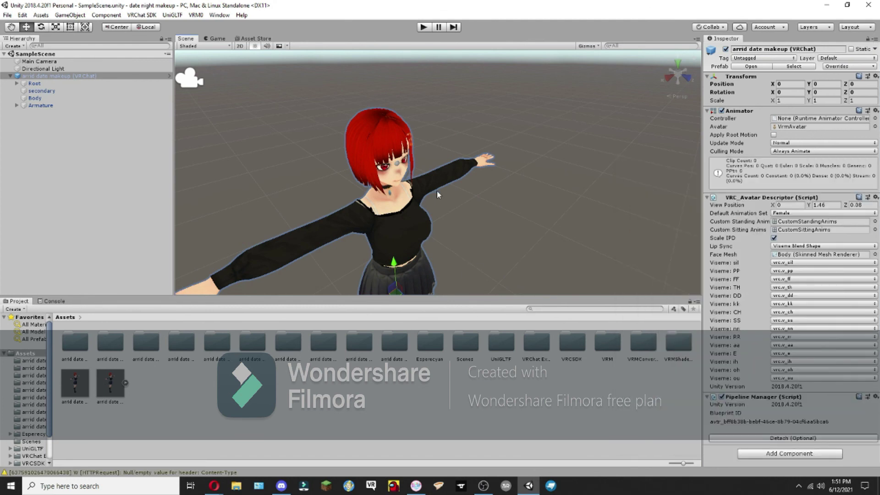